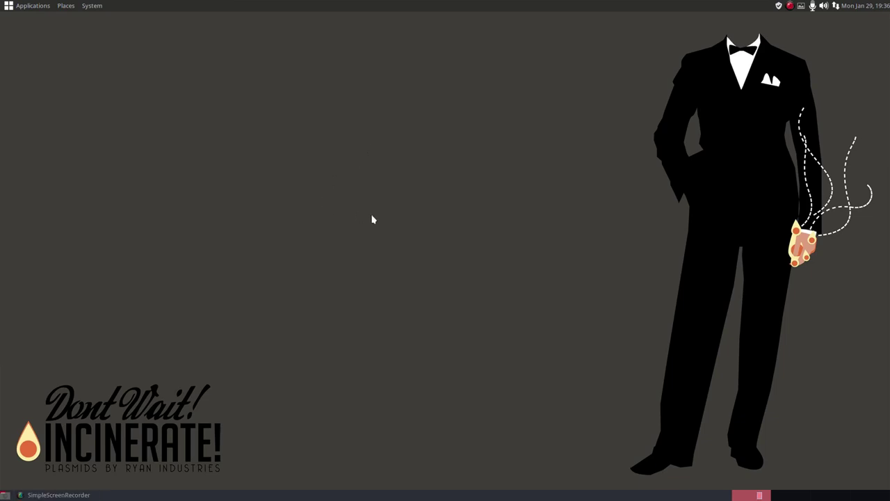
- Run neofetch in a terminal to display system information, then close the terminal
{"action": "key", "text": "ctrl+alt+t"}
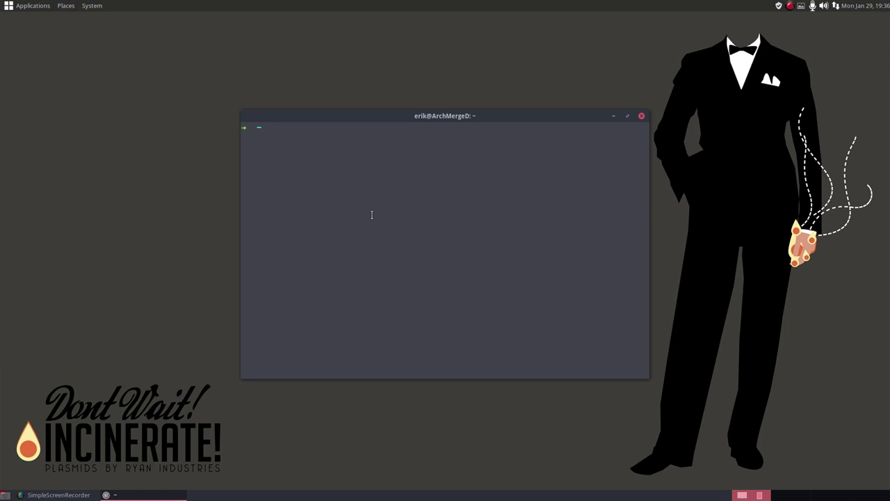
{"action": "type", "text": "ne"}
{"action": "type", "text": "ofetch"}
{"action": "key", "text": "Return"}
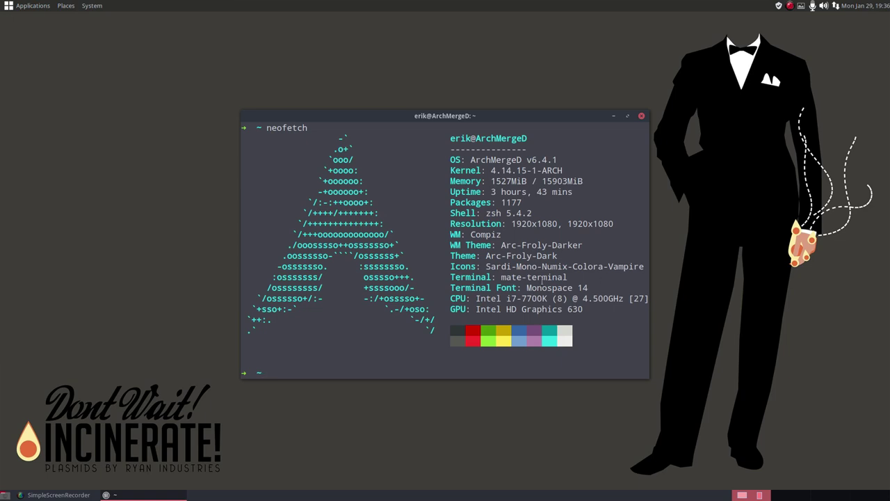
{"action": "left_click", "coordinate": [642, 117]}
- Open the home folder erik in Caja and position its window on screen
{"action": "left_click", "coordinate": [33, 7]}
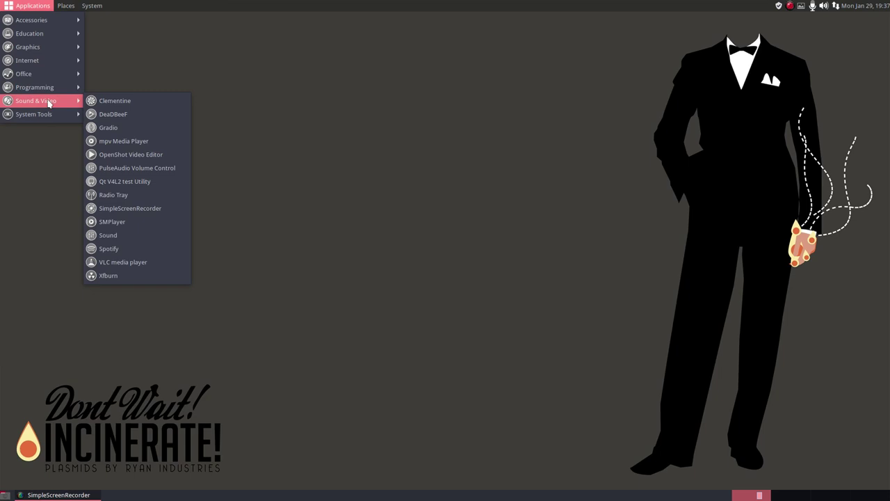
{"action": "mouse_move", "coordinate": [66, 5]}
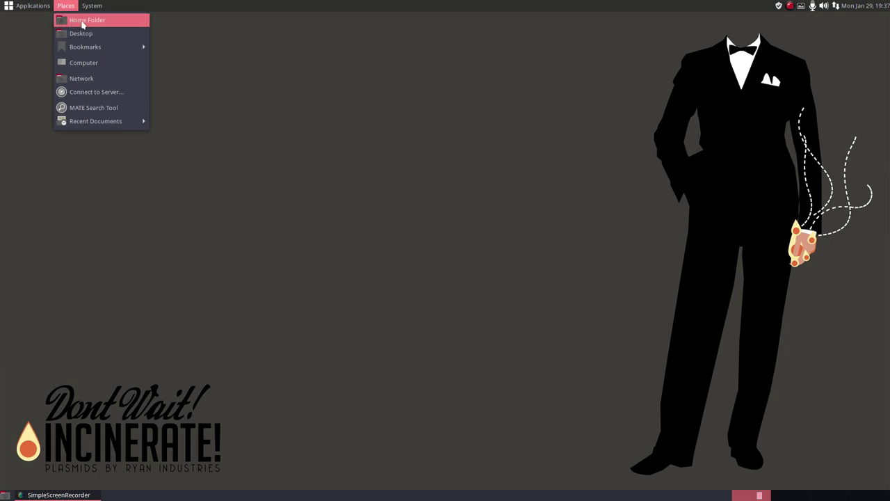
{"action": "left_click", "coordinate": [83, 21]}
{"action": "left_click_drag", "start_coordinate": [528, 116], "coordinate": [517, 70]}
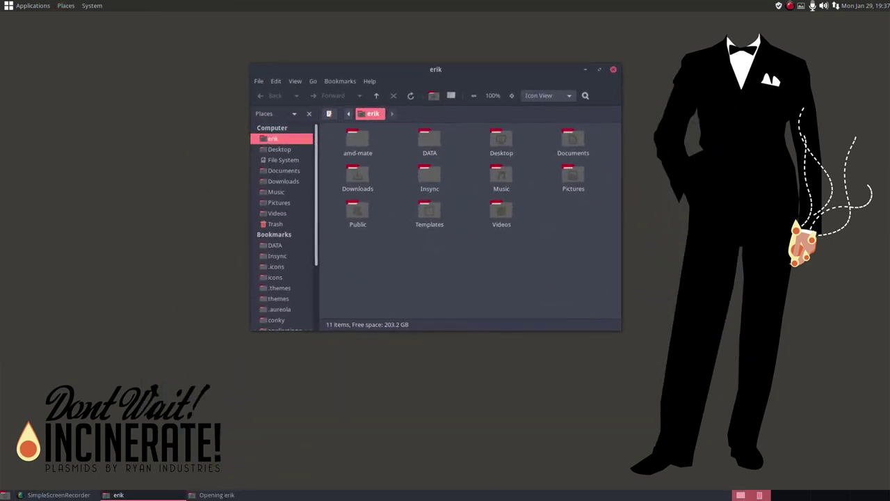
{"action": "left_click_drag", "start_coordinate": [517, 71], "coordinate": [433, 121]}
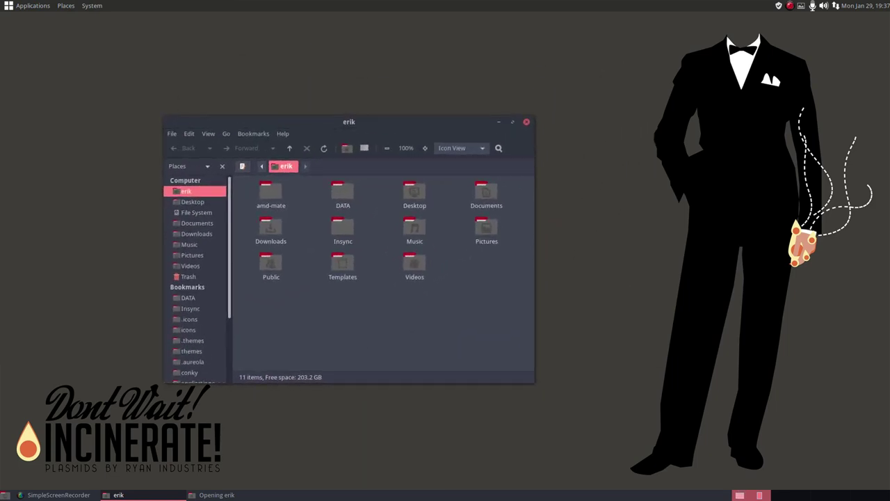
{"action": "left_click", "coordinate": [65, 5]}
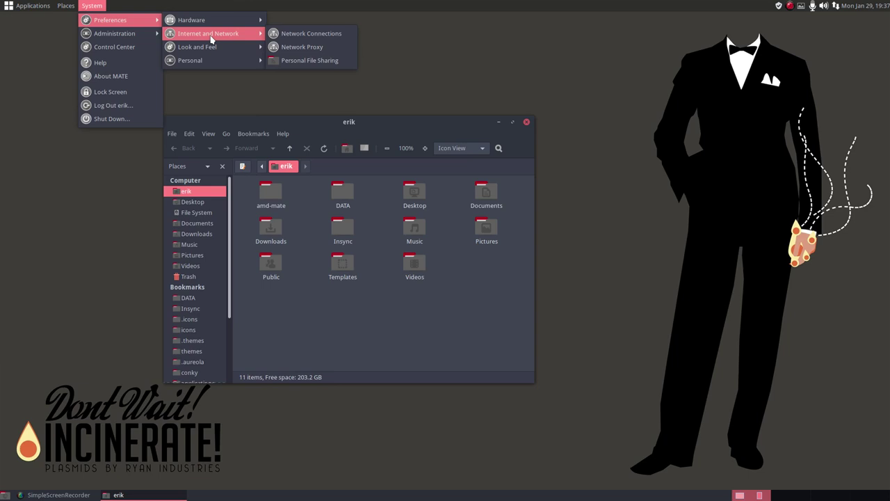
{"action": "mouse_move", "coordinate": [197, 47]}
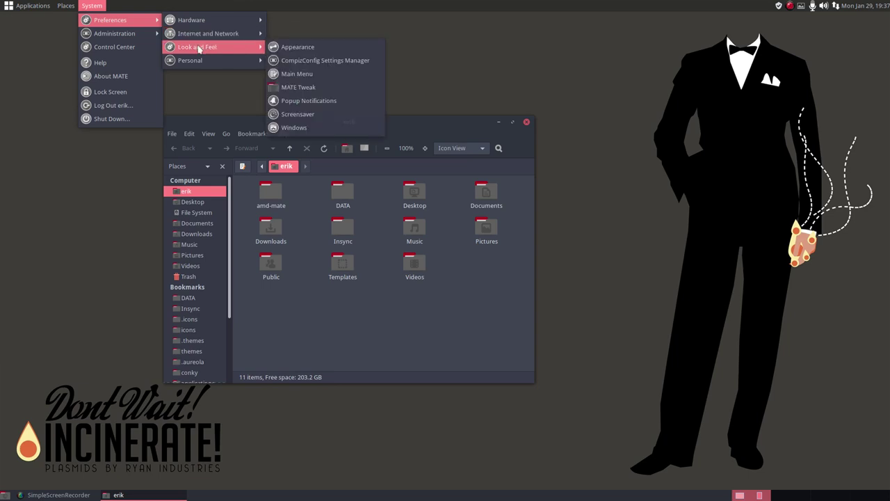
- Open Appearance Preferences and move its window up and right
{"action": "left_click", "coordinate": [302, 47]}
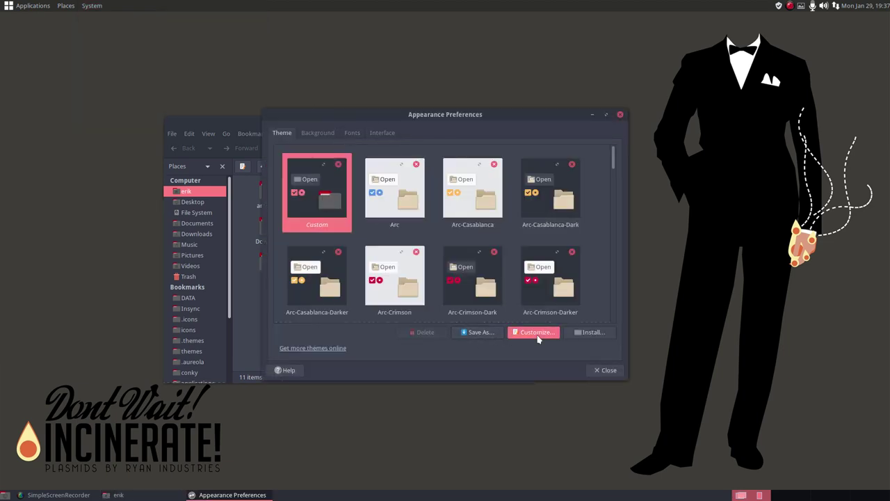
{"action": "mouse_move", "coordinate": [613, 164]}
{"action": "left_mouse_down"}
{"action": "mouse_move", "coordinate": [623, 176]}
{"action": "mouse_move", "coordinate": [622, 159]}
{"action": "left_mouse_up"}
{"action": "left_click_drag", "start_coordinate": [447, 116], "coordinate": [505, 87]}
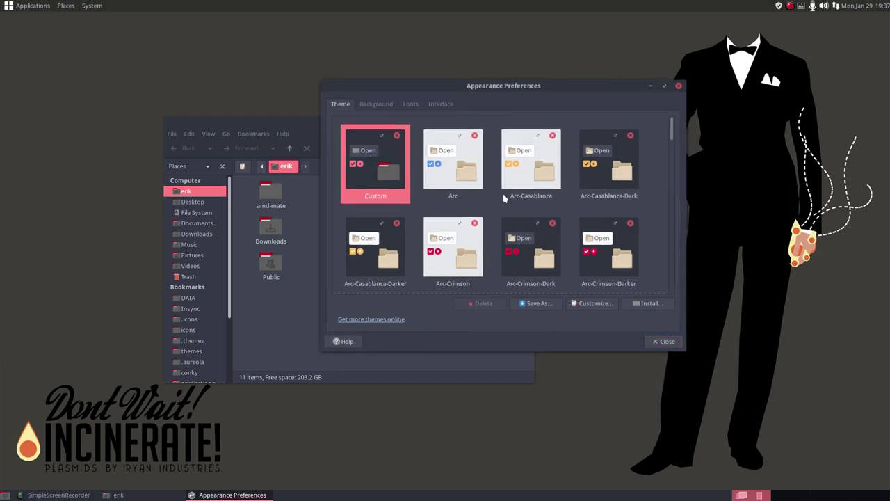
- Browse the Custom theme's border, icon and pointer themes, select Breeze, then view backgrounds
{"action": "left_click", "coordinate": [592, 304]}
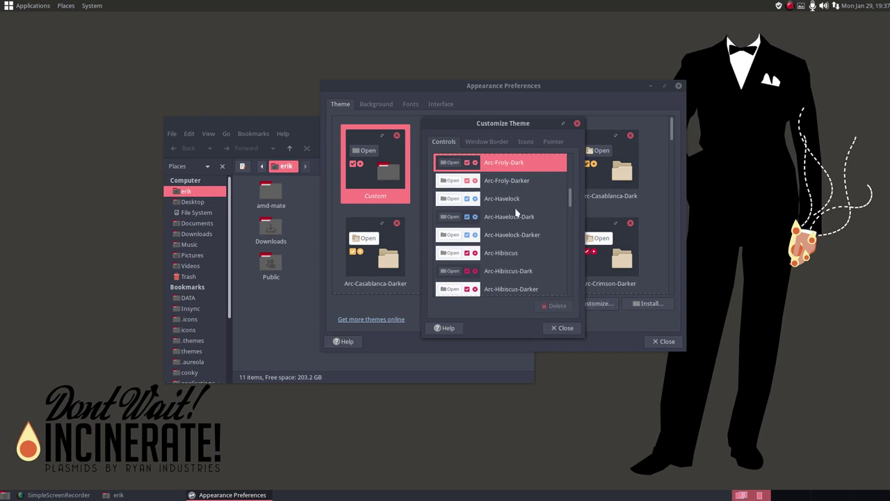
{"action": "left_click", "coordinate": [493, 143]}
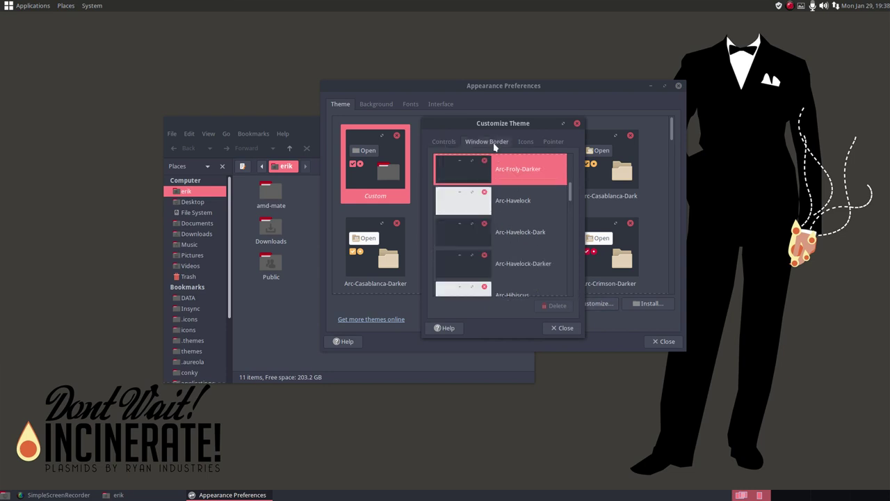
{"action": "left_click", "coordinate": [525, 142]}
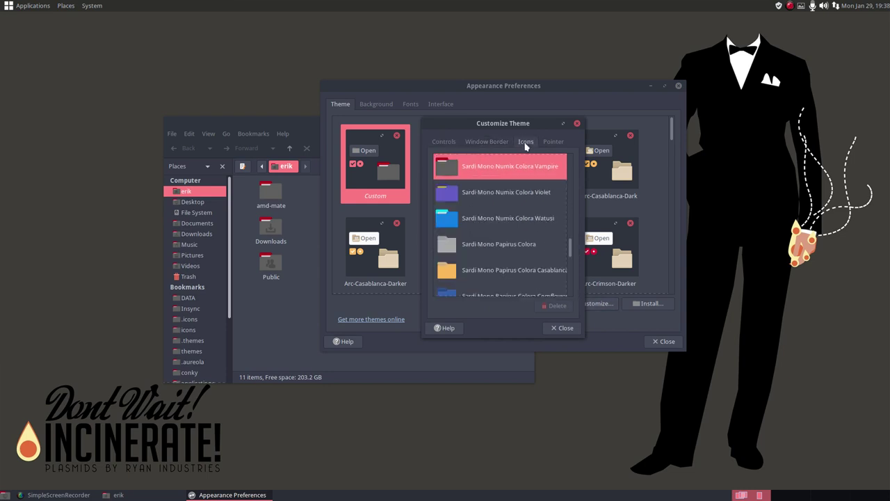
{"action": "left_click", "coordinate": [549, 142]}
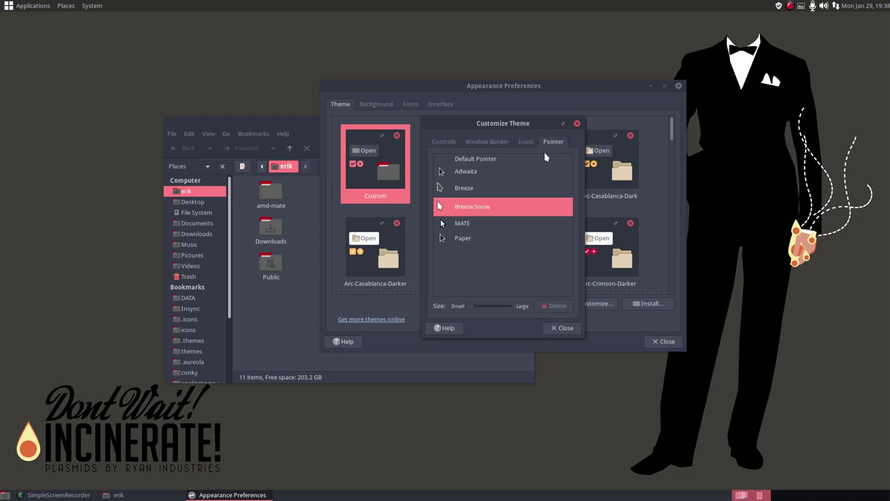
{"action": "left_click", "coordinate": [491, 189]}
{"action": "left_click", "coordinate": [562, 327]}
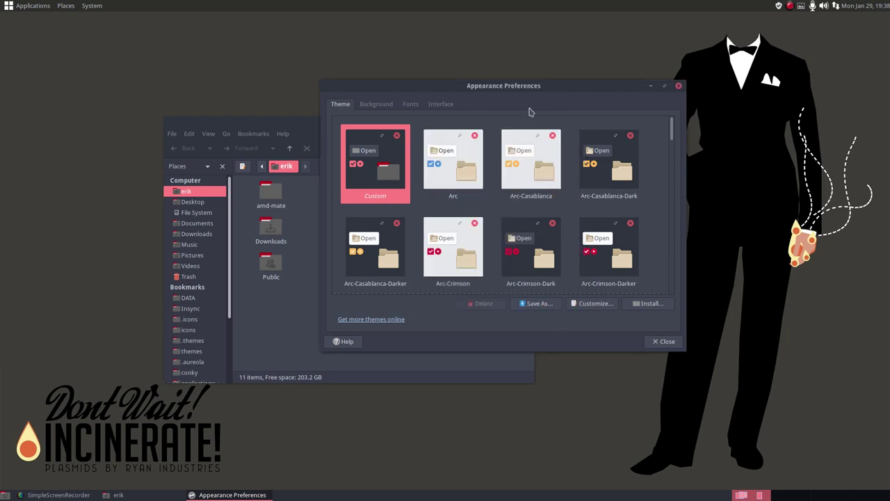
{"action": "left_click", "coordinate": [388, 106]}
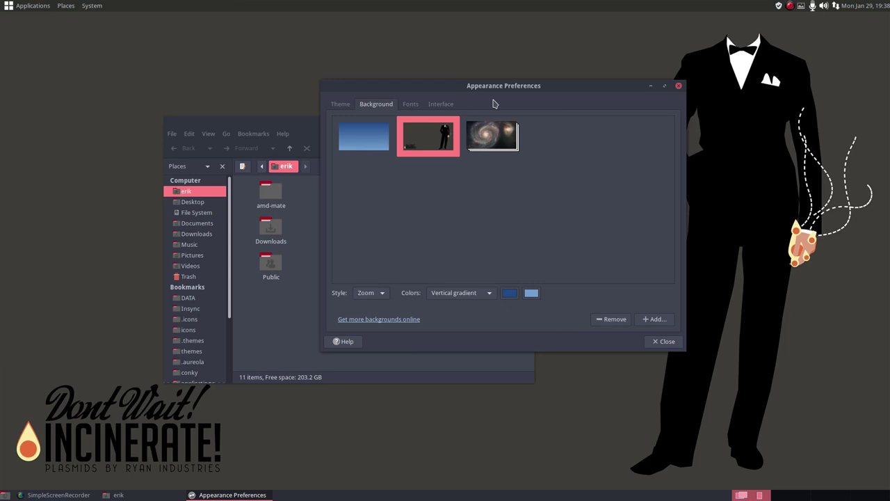
- Enlarge the application font from size 10 to 11 and close Appearance Preferences
{"action": "mouse_move", "coordinate": [502, 86]}
{"action": "left_mouse_down"}
{"action": "mouse_move", "coordinate": [791, 290]}
{"action": "mouse_move", "coordinate": [401, 46]}
{"action": "left_mouse_up"}
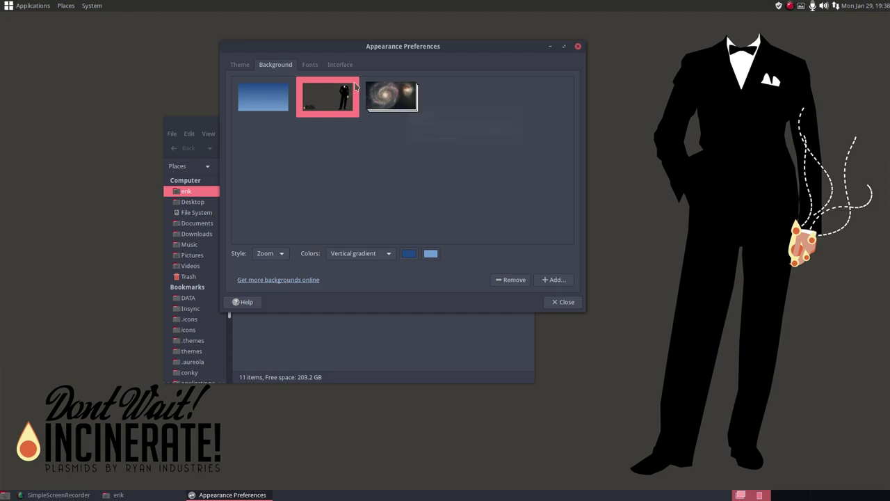
{"action": "left_click", "coordinate": [311, 65]}
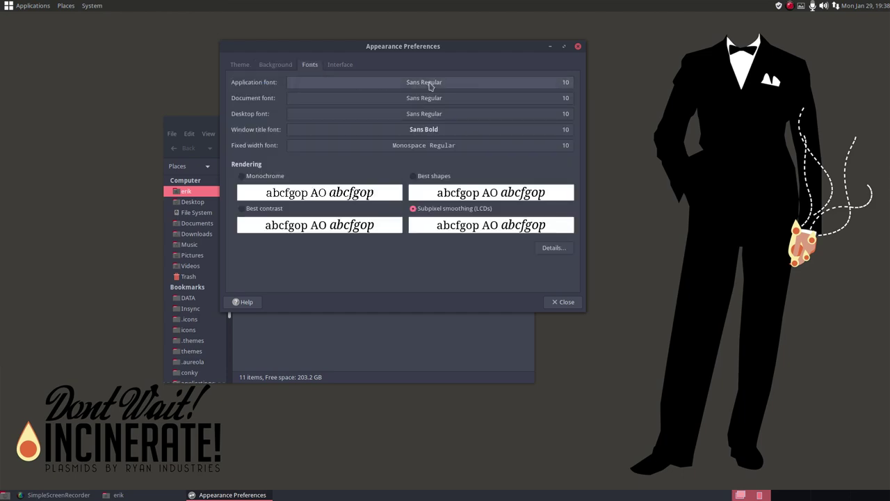
{"action": "left_click", "coordinate": [565, 86]}
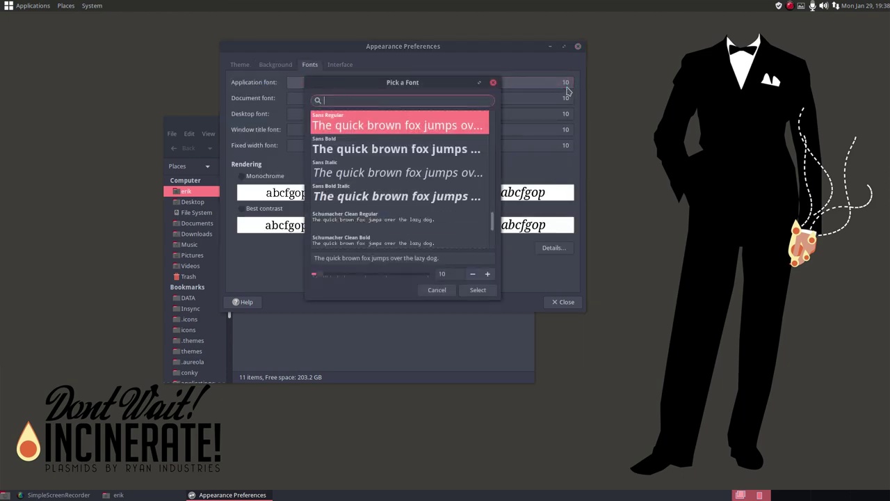
{"action": "left_click", "coordinate": [487, 273]}
{"action": "left_click", "coordinate": [477, 289]}
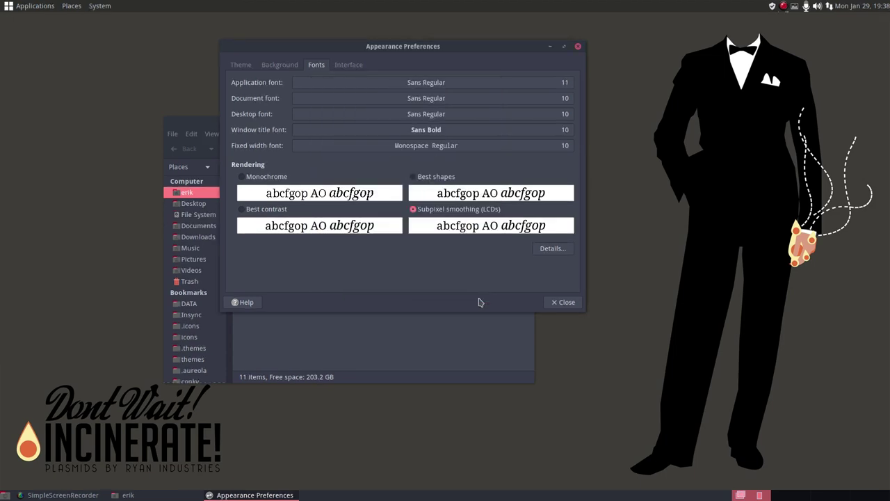
{"action": "left_click", "coordinate": [347, 65]}
{"action": "left_click", "coordinate": [563, 301]}
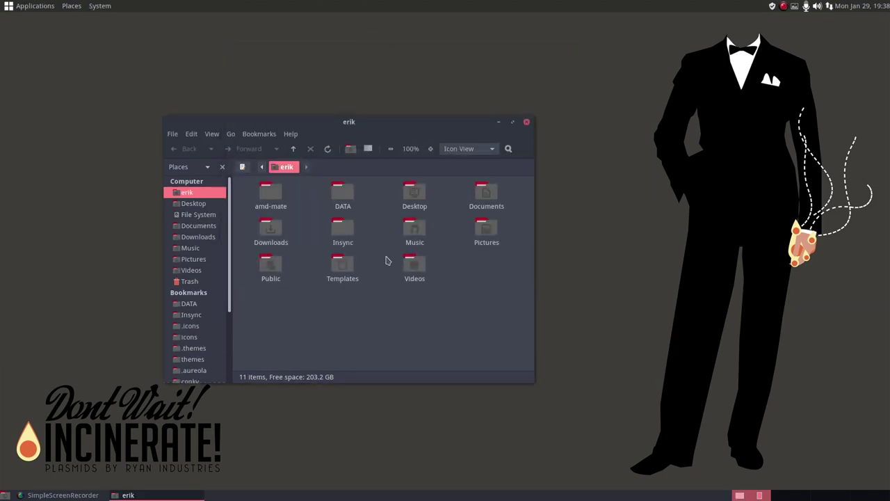
- Close the Caja window and bring up the System preferences menu
{"action": "left_click", "coordinate": [526, 122]}
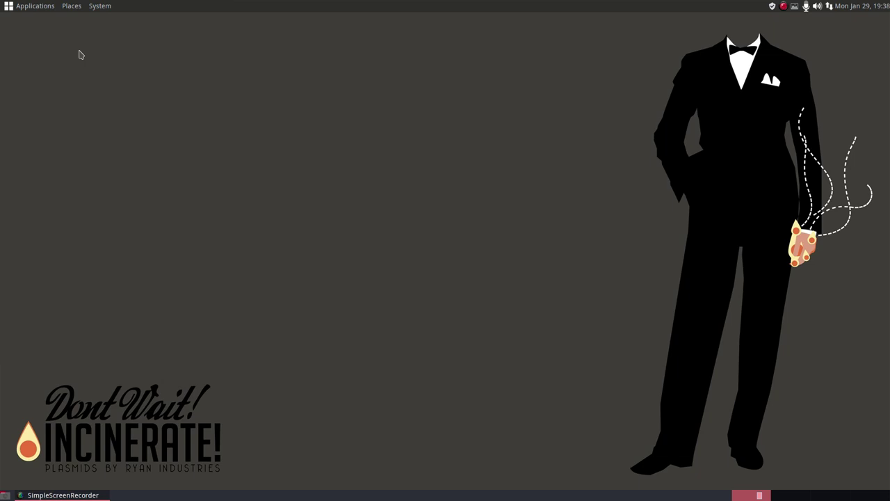
{"action": "left_click", "coordinate": [92, 7]}
{"action": "mouse_move", "coordinate": [120, 20]}
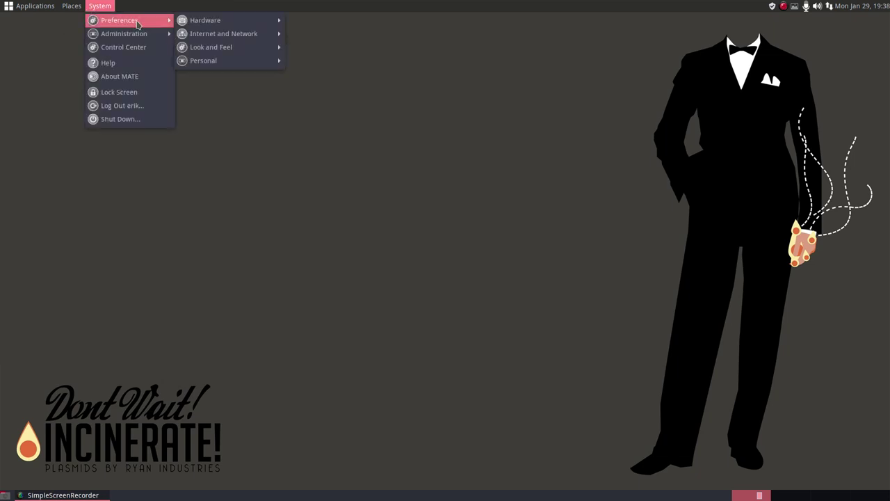
{"action": "mouse_move", "coordinate": [211, 46]}
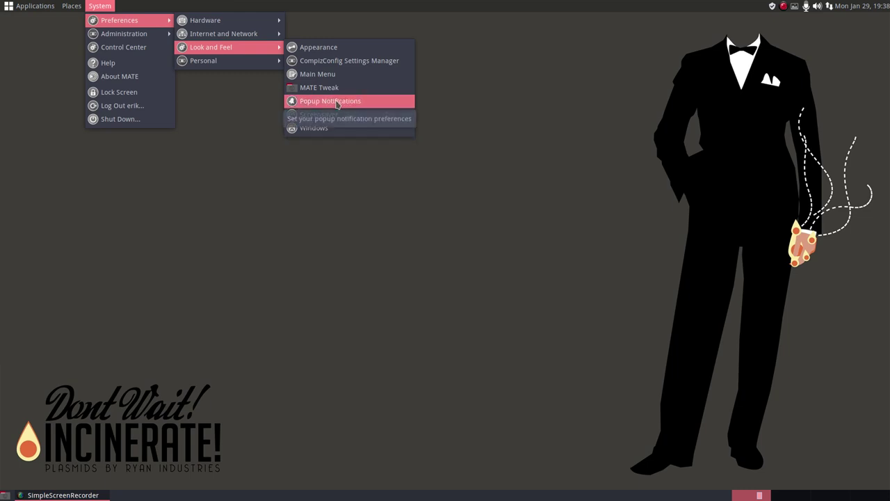
- Preview the current, Coco and Standard popup notification themes in Notification Settings
{"action": "left_click", "coordinate": [333, 102]}
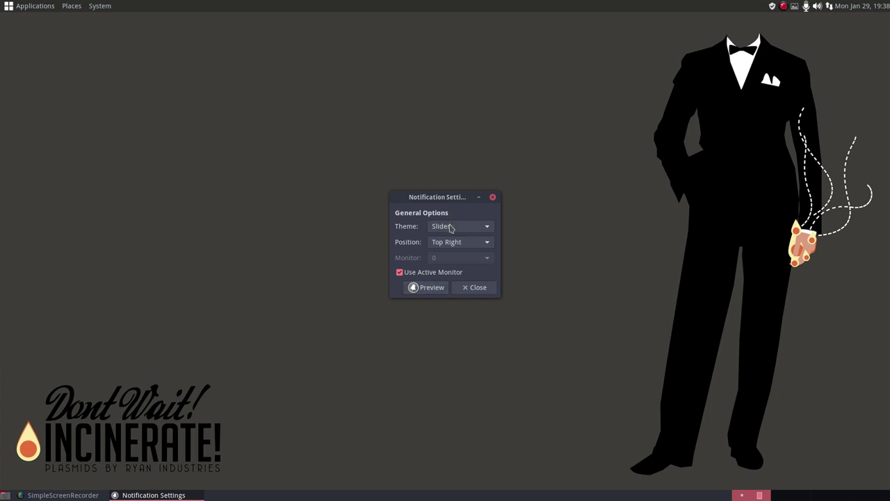
{"action": "left_click", "coordinate": [431, 287]}
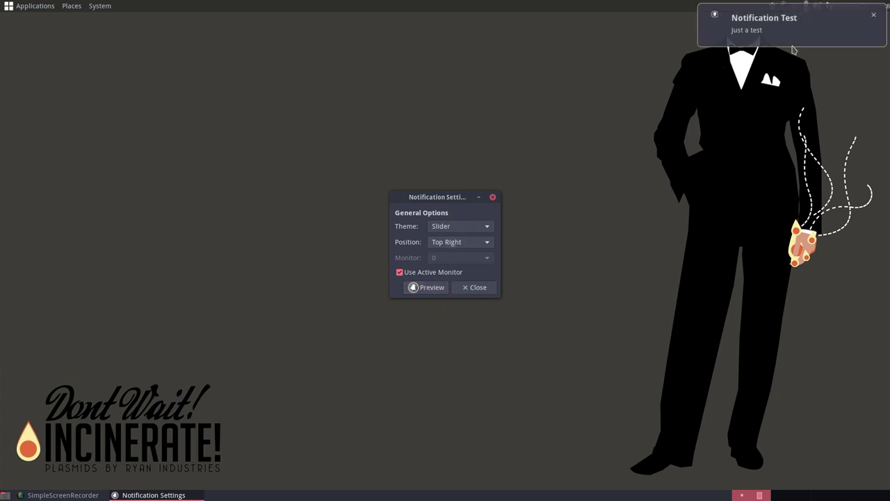
{"action": "left_click", "coordinate": [456, 227]}
{"action": "left_click", "coordinate": [427, 293]}
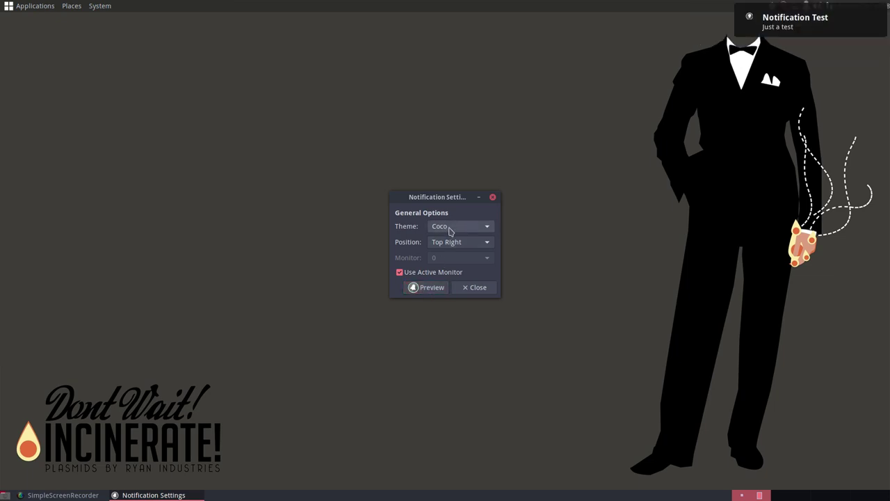
{"action": "left_click", "coordinate": [450, 228]}
{"action": "left_click", "coordinate": [454, 212]}
{"action": "left_click", "coordinate": [431, 287]}
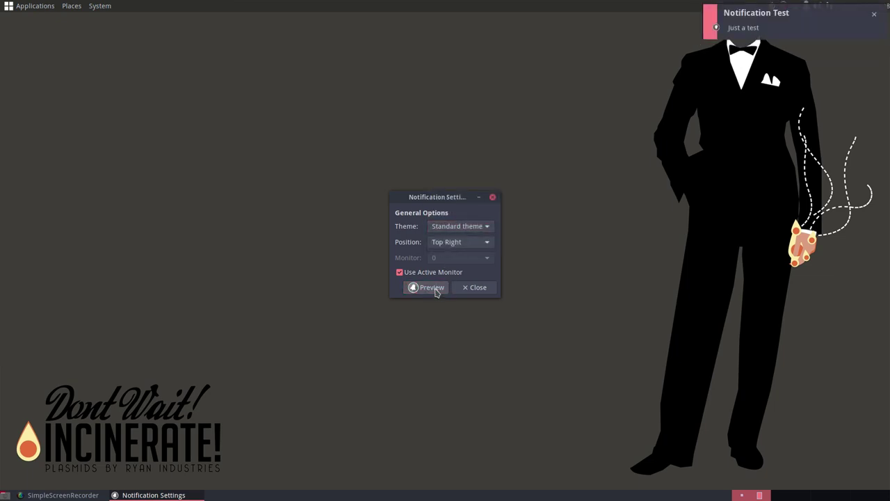
- Preview the Nodoka and Slider themes, keep Slider, and close Notification Settings
{"action": "left_click", "coordinate": [459, 227]}
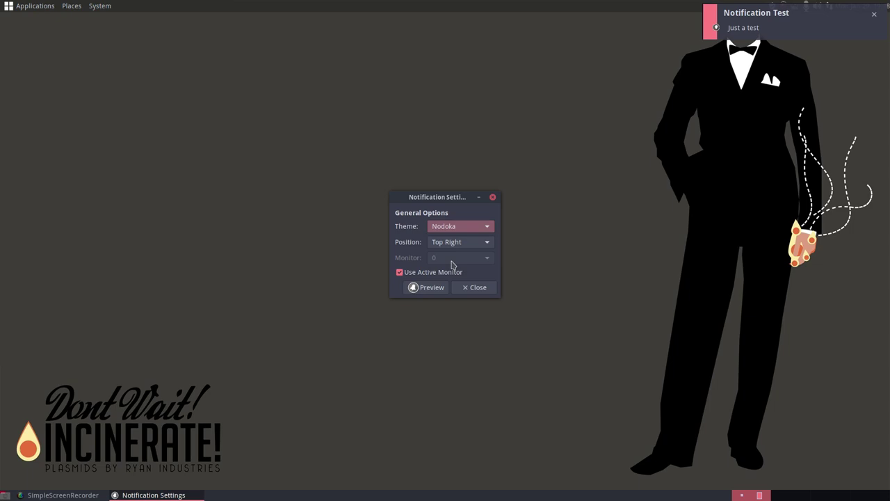
{"action": "left_click", "coordinate": [432, 292]}
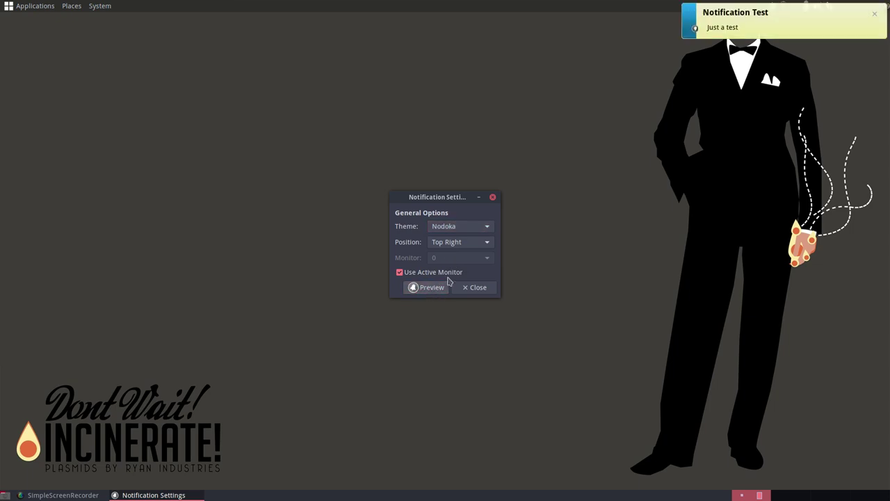
{"action": "left_click", "coordinate": [461, 228]}
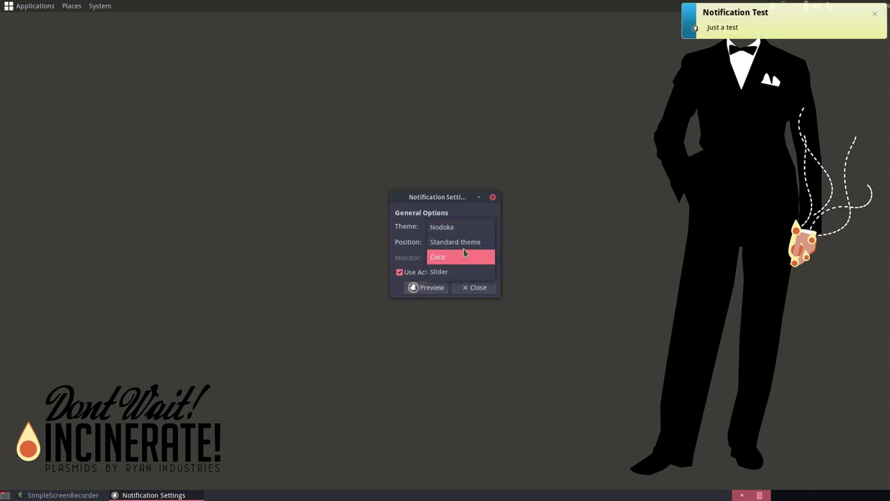
{"action": "left_click", "coordinate": [459, 271]}
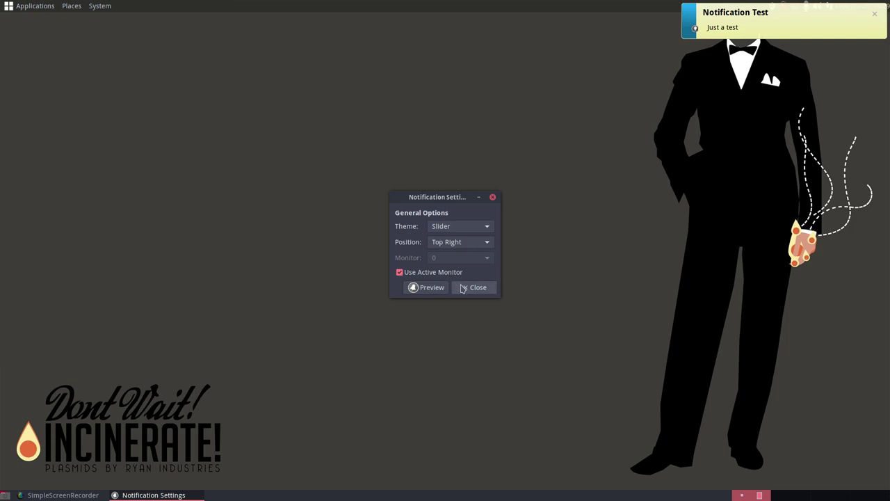
{"action": "left_click", "coordinate": [431, 287]}
{"action": "left_click", "coordinate": [479, 289]}
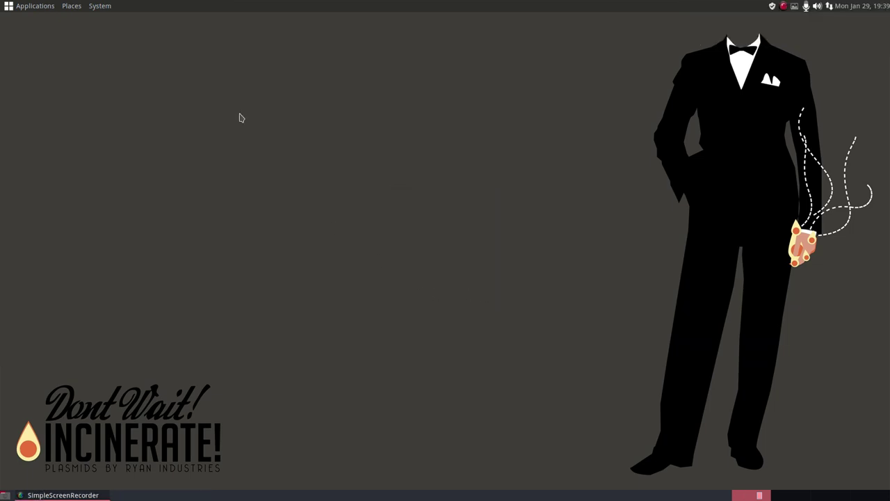
- Launch MATE Tweak and browse its Interface, Panel and Windows sections
{"action": "left_click", "coordinate": [95, 8]}
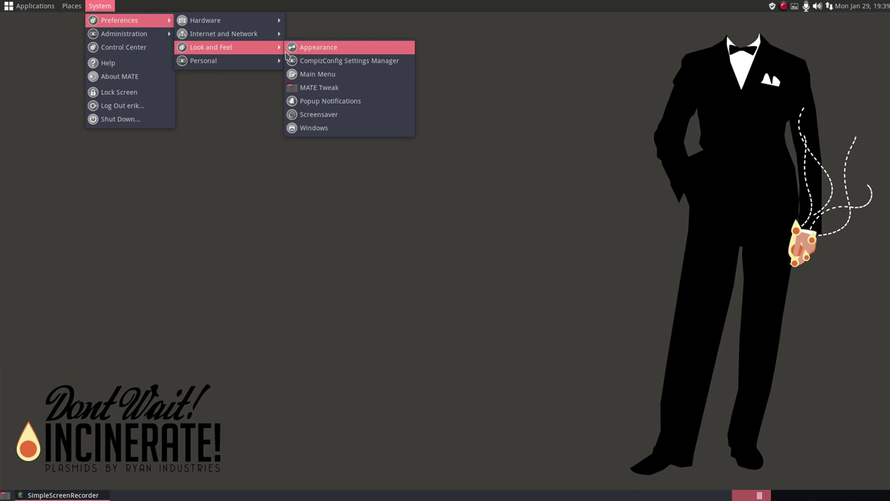
{"action": "left_click", "coordinate": [332, 93]}
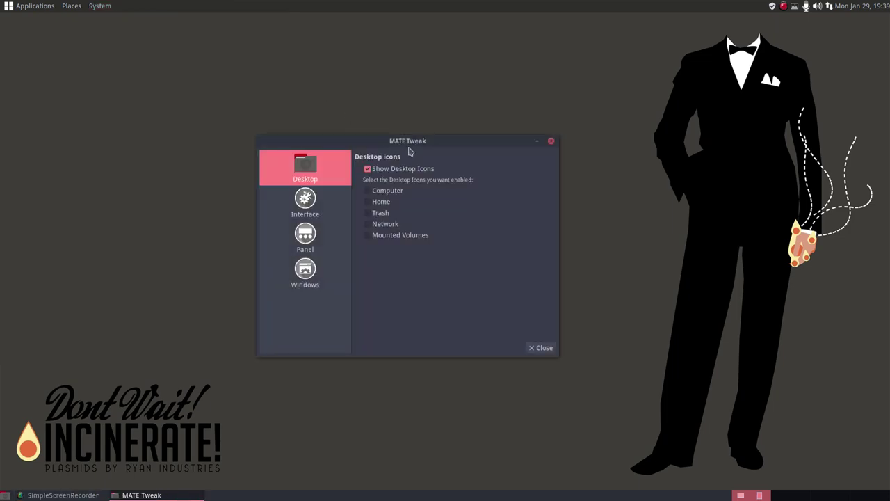
{"action": "left_click_drag", "start_coordinate": [410, 144], "coordinate": [440, 77]}
{"action": "left_click", "coordinate": [339, 137]}
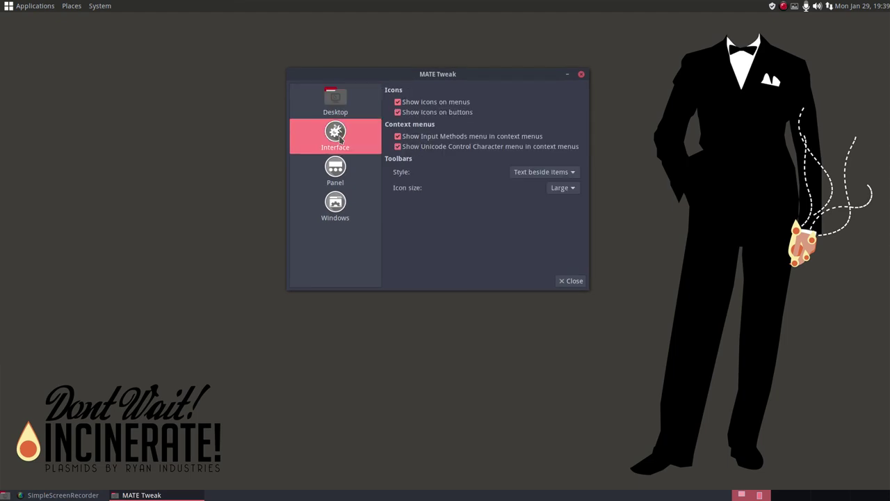
{"action": "left_click", "coordinate": [338, 174]}
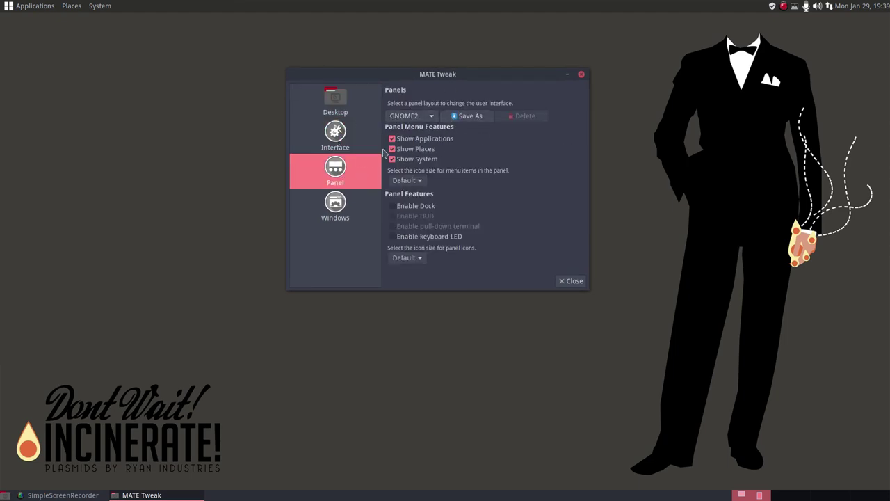
{"action": "left_click", "coordinate": [341, 208]}
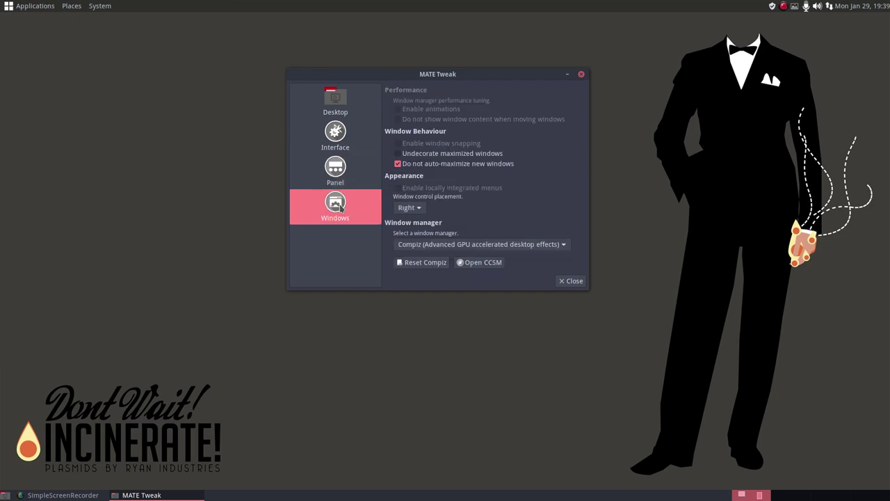
- Switch the window manager to Marco with software compositing, then back to Compiz
{"action": "left_click", "coordinate": [448, 249]}
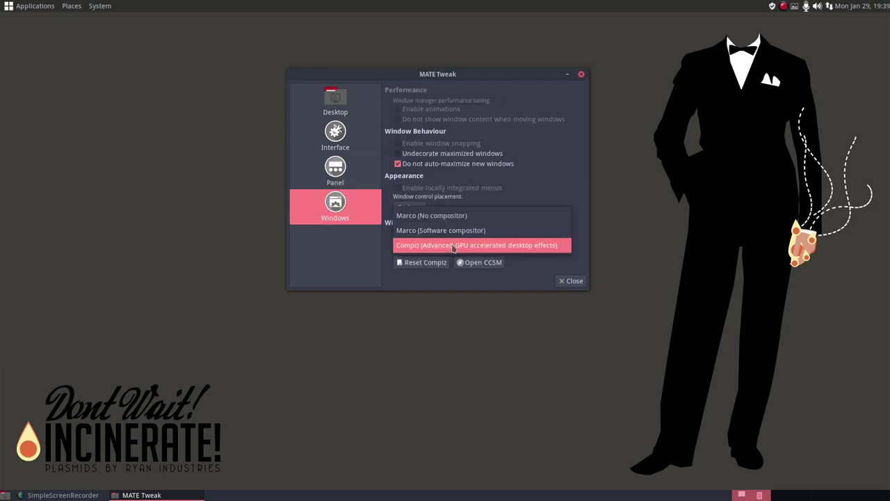
{"action": "left_click", "coordinate": [449, 230]}
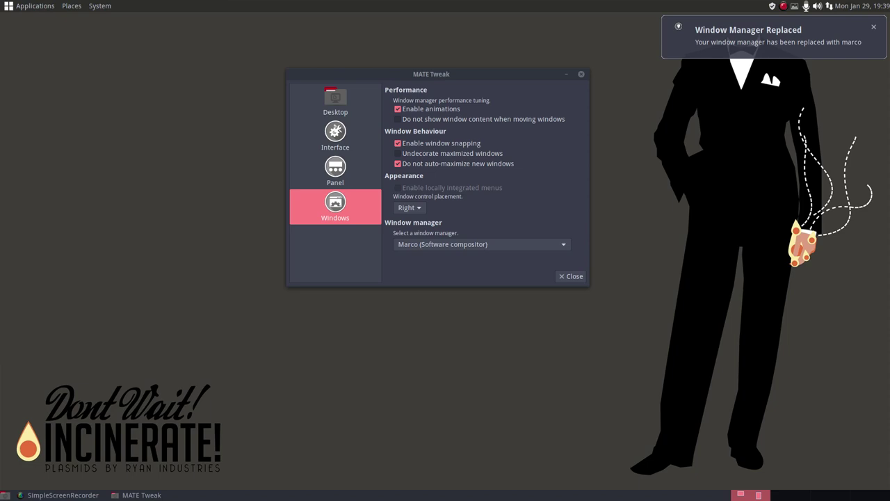
{"action": "mouse_move", "coordinate": [431, 74]}
{"action": "left_mouse_down"}
{"action": "mouse_move", "coordinate": [431, 51]}
{"action": "mouse_move", "coordinate": [407, 69]}
{"action": "left_mouse_up"}
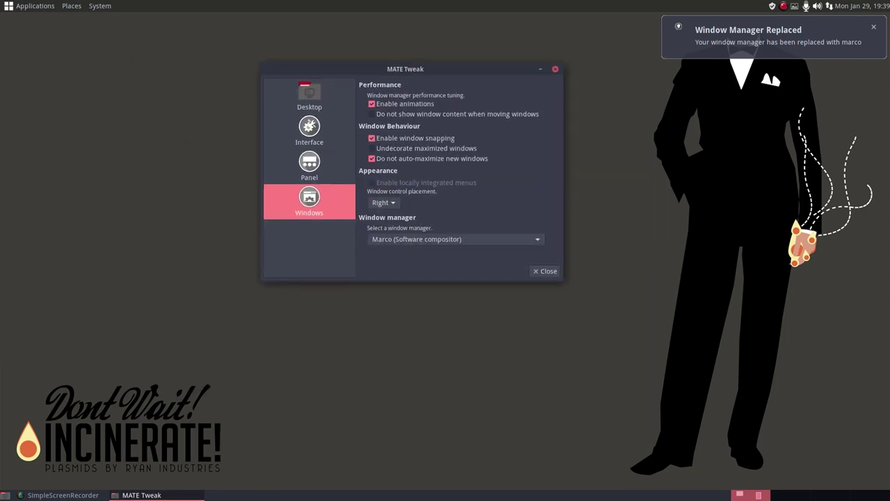
{"action": "left_click", "coordinate": [411, 239]}
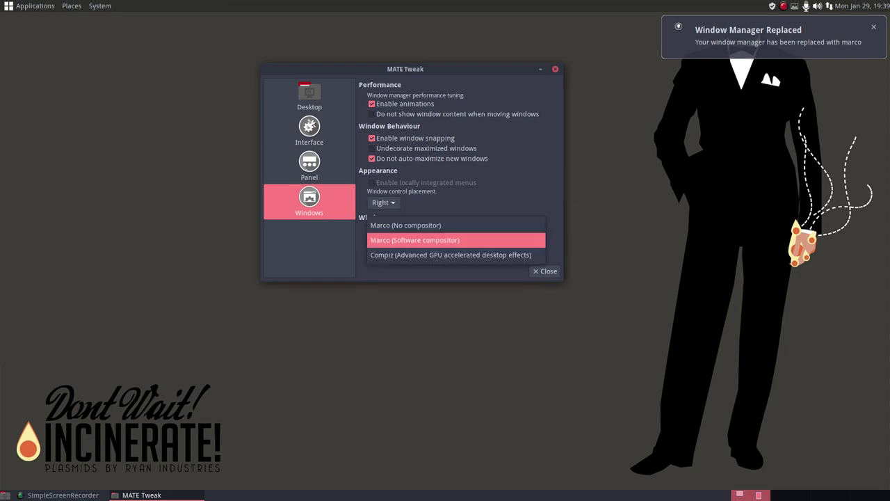
{"action": "left_click", "coordinate": [411, 254]}
{"action": "left_click", "coordinate": [411, 240]}
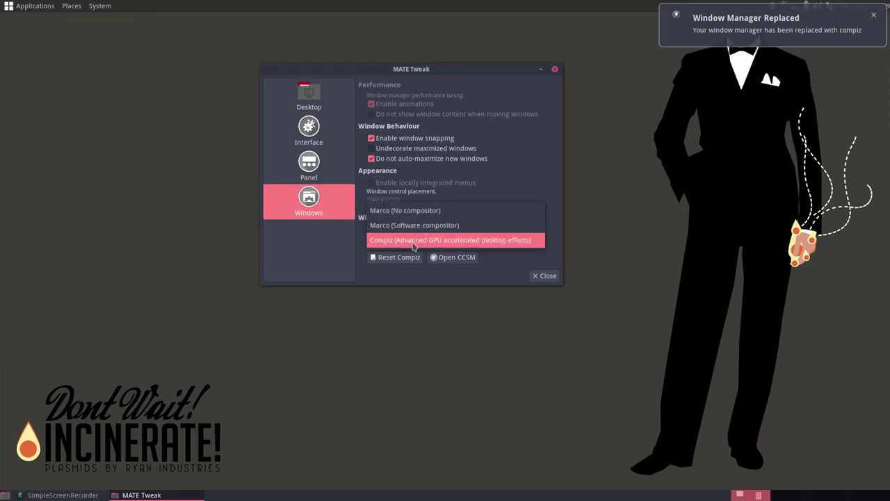
{"action": "left_click", "coordinate": [411, 276]}
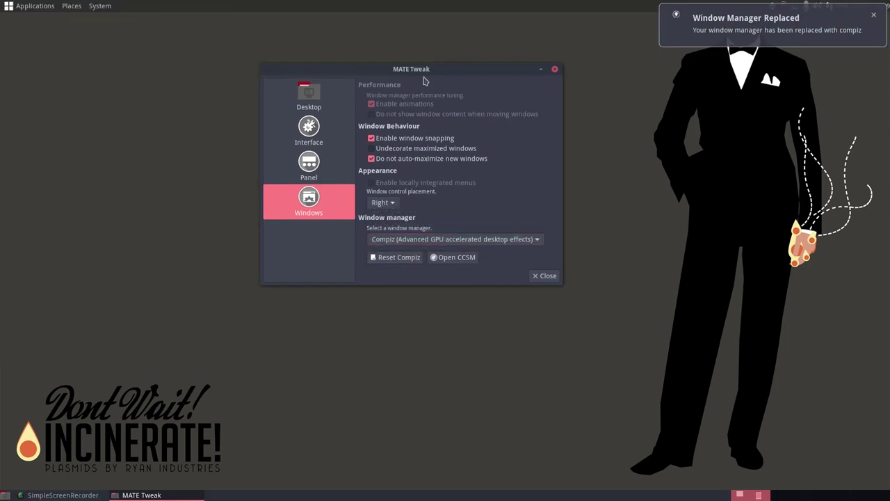
- Show Compiz's wobbly windows and desktop cube rotation, then close MATE Tweak
{"action": "left_click_drag", "start_coordinate": [423, 70], "coordinate": [445, 116]}
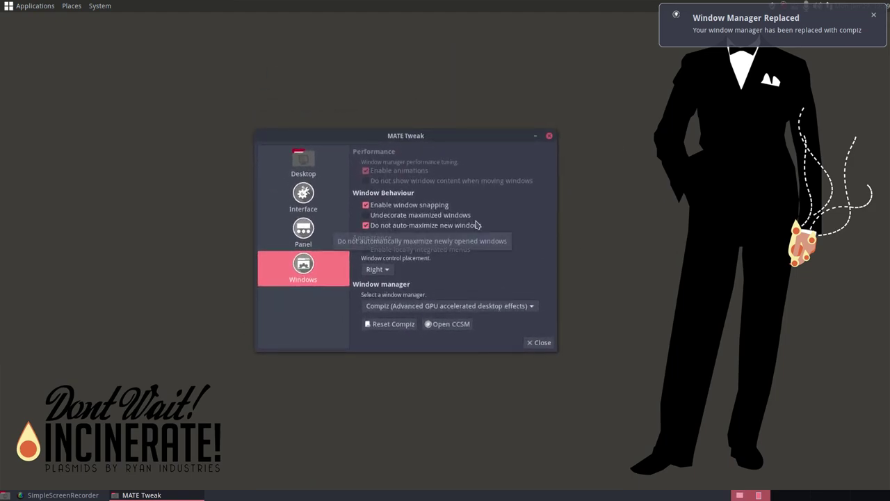
{"action": "key", "text": "ctrl+alt+Right"}
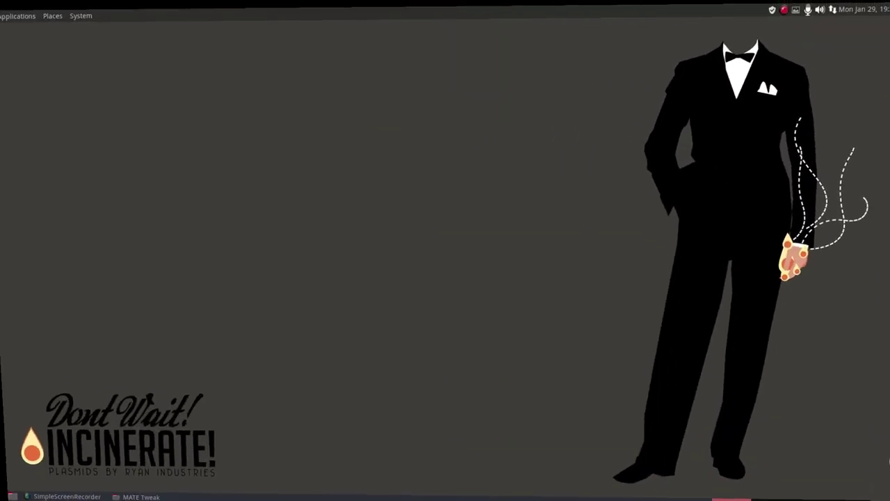
{"action": "key", "text": "ctrl+alt+Right"}
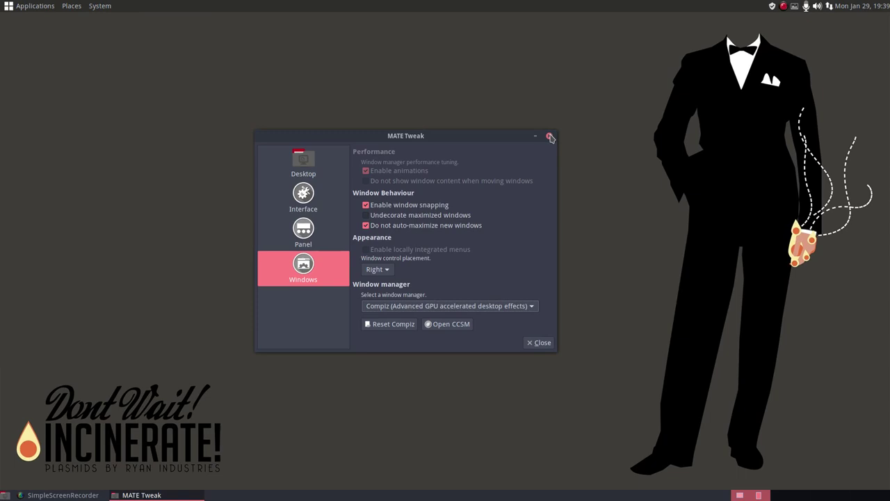
{"action": "left_click", "coordinate": [542, 343]}
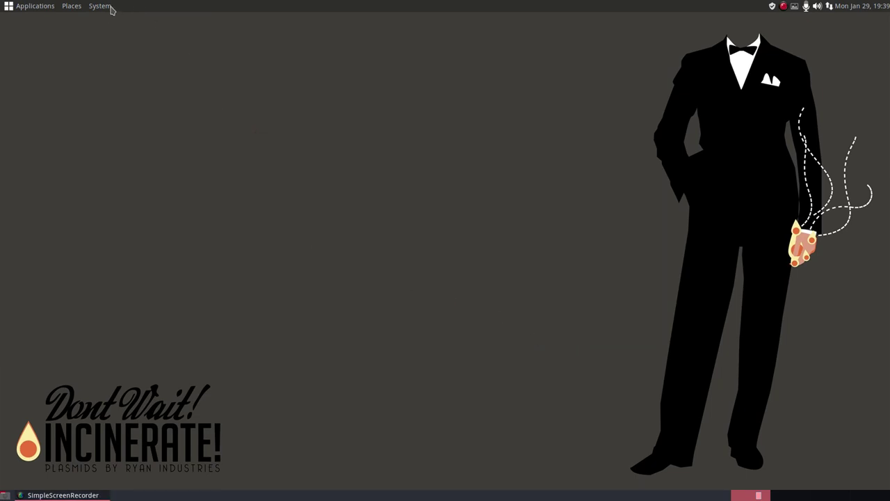